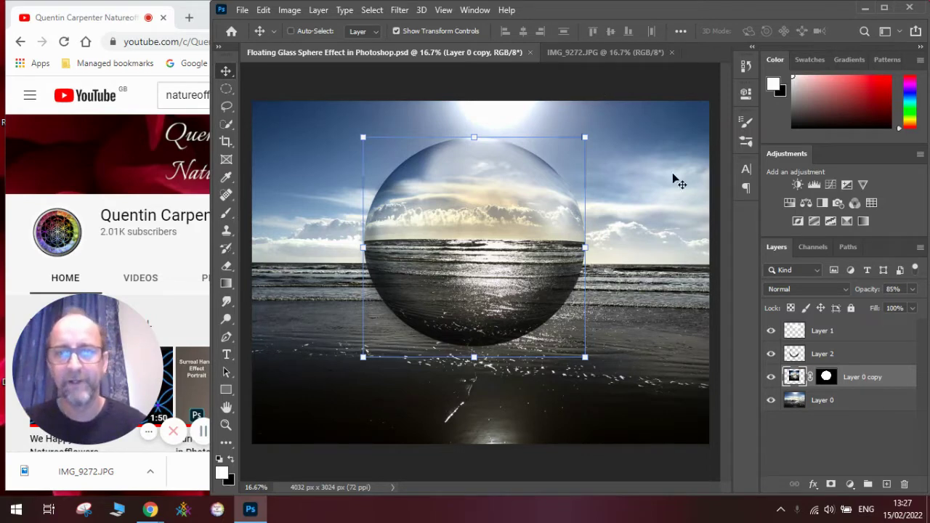
Apply Levels with input values 36, 0.76 and 219 to the IMG_9272.JPG beach photo
click(835, 404)
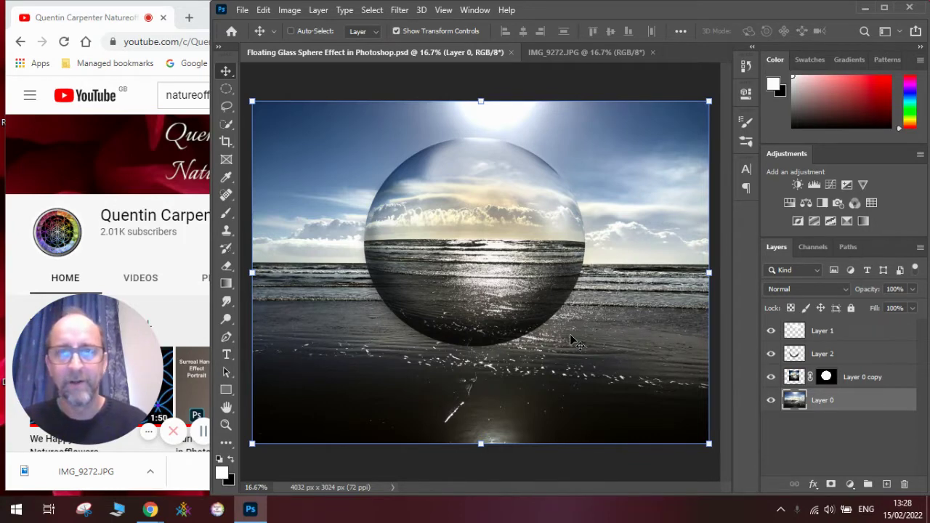
click(592, 54)
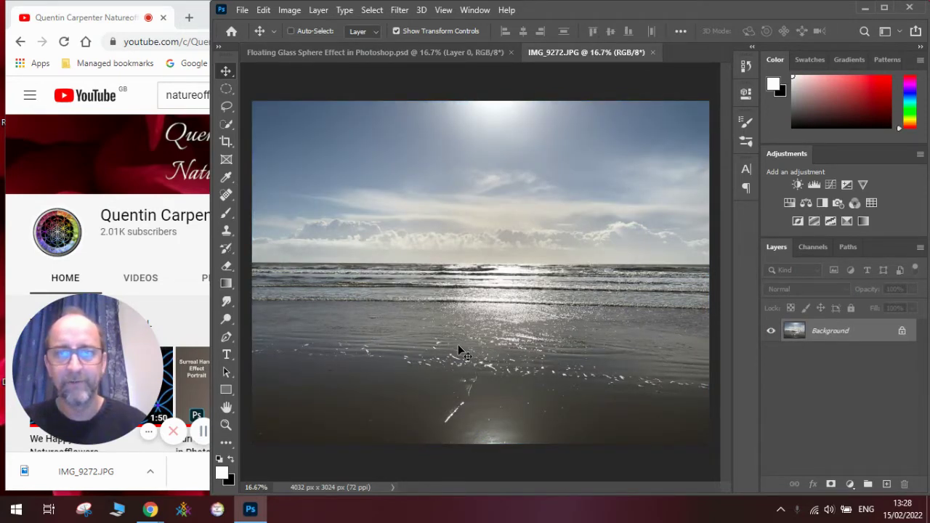
click(290, 12)
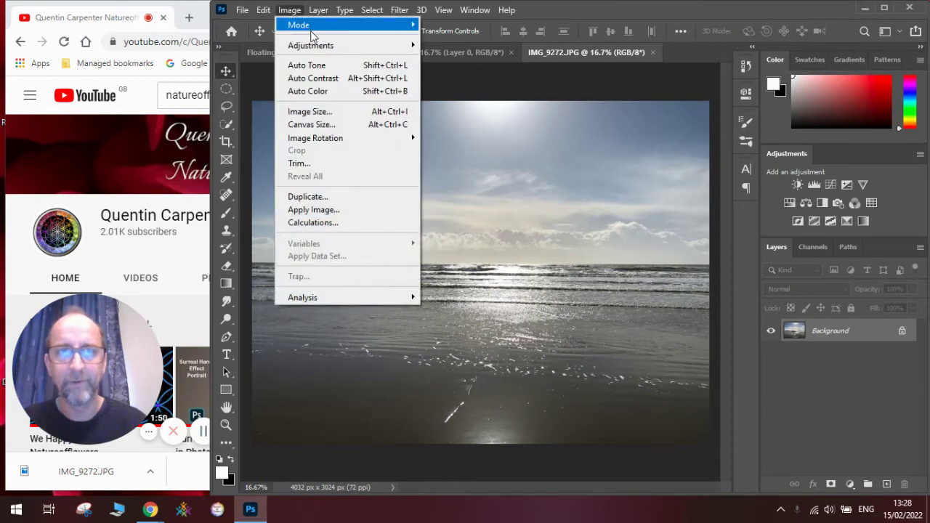
mouse_move(314, 45)
click(450, 56)
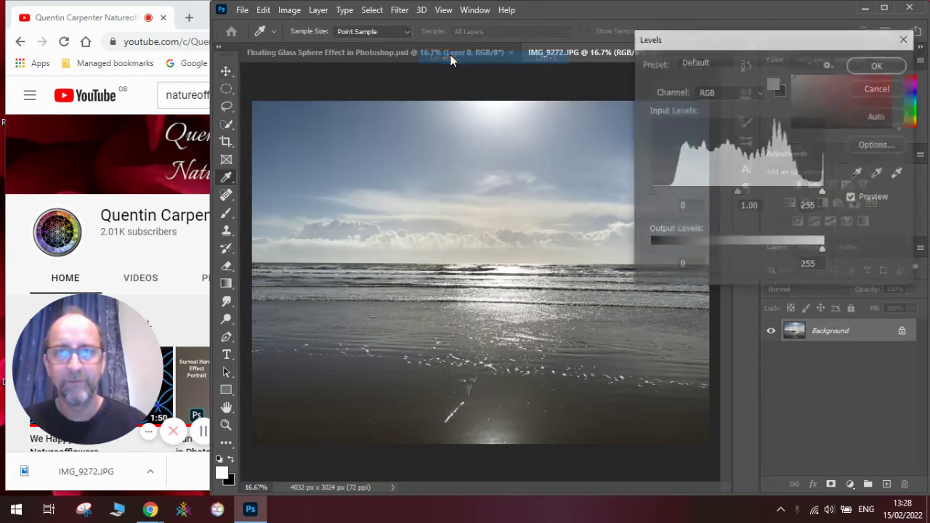
drag(651, 193, 676, 193)
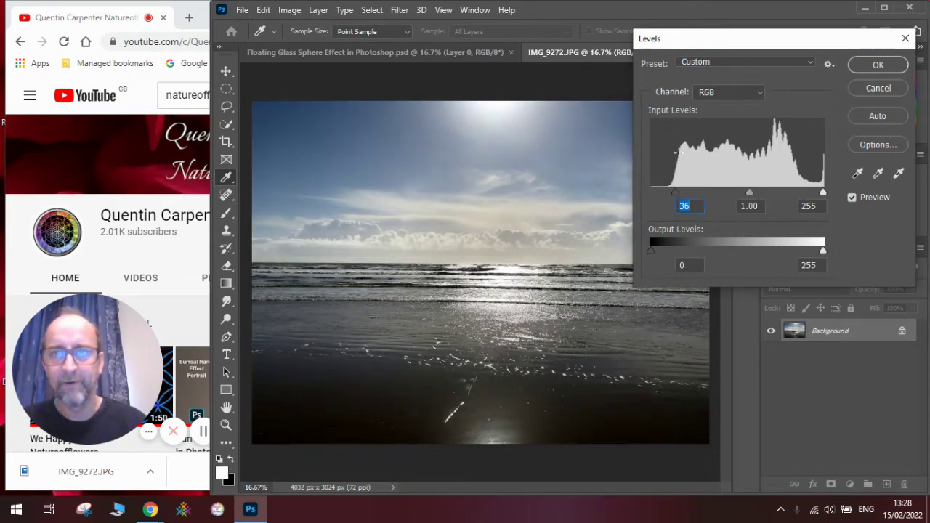
drag(824, 193, 798, 189)
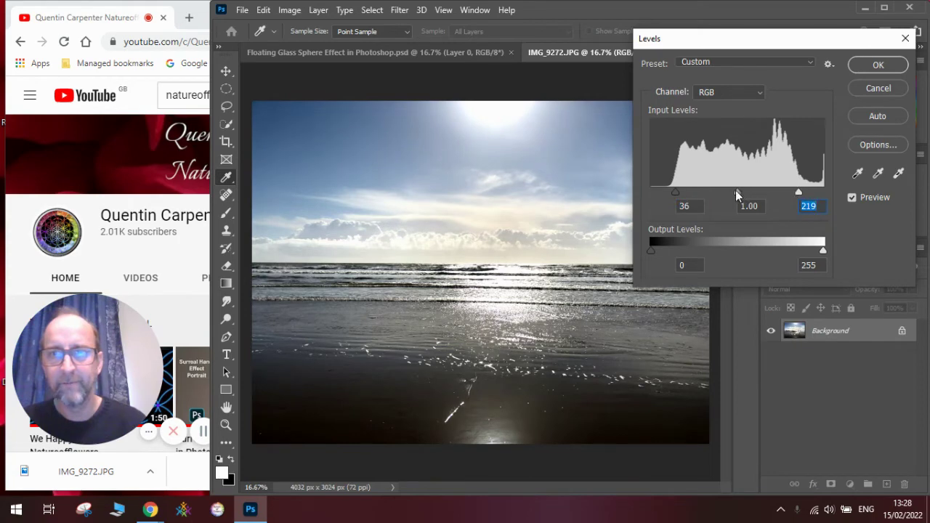
mouse_move(735, 191)
mouse_down()
mouse_move(726, 190)
mouse_move(750, 195)
mouse_up()
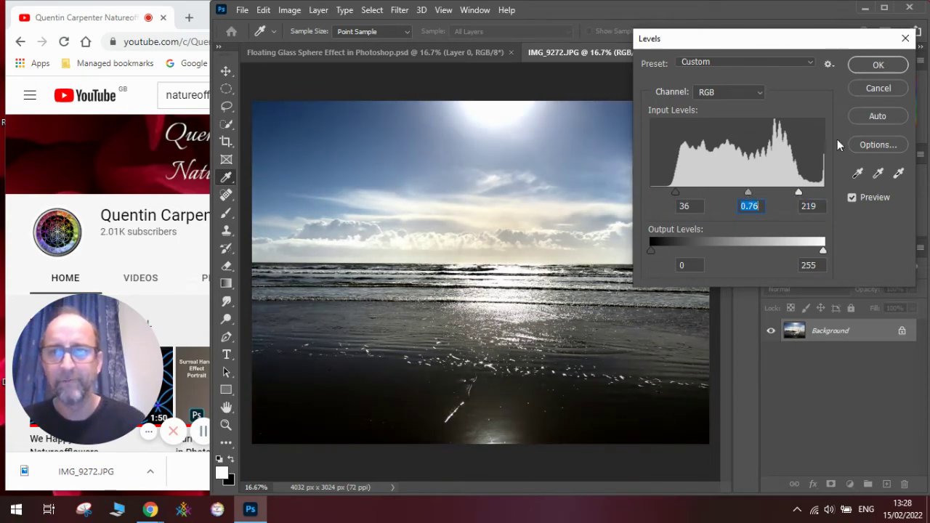
click(878, 66)
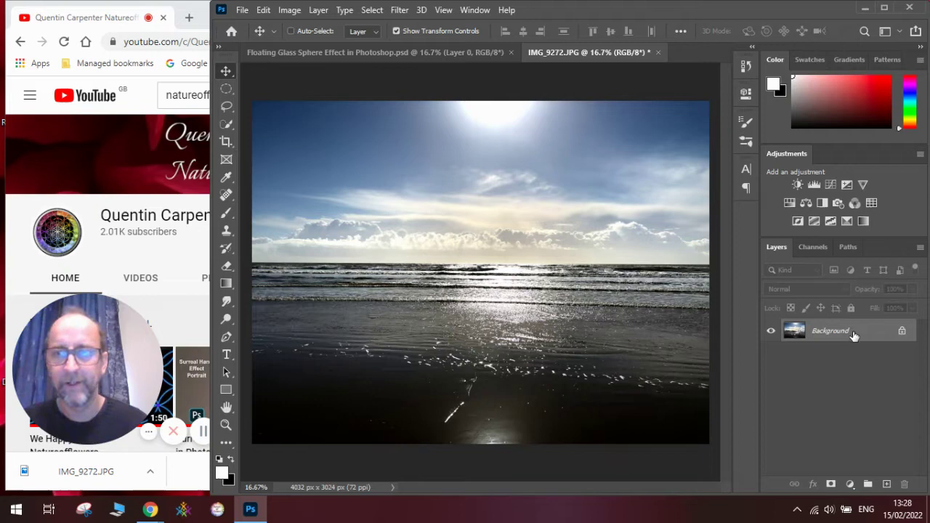
Duplicate the Background layer to create a Background copy
right_click(855, 333)
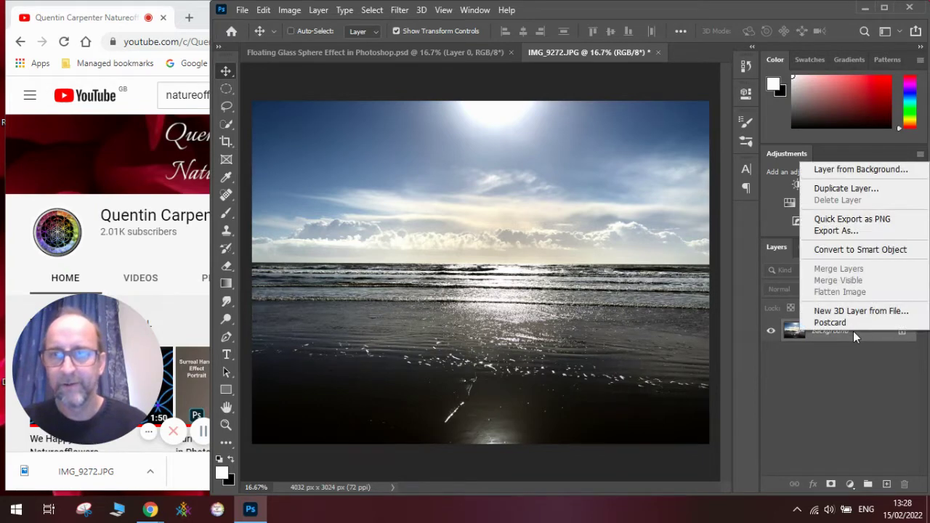
click(858, 191)
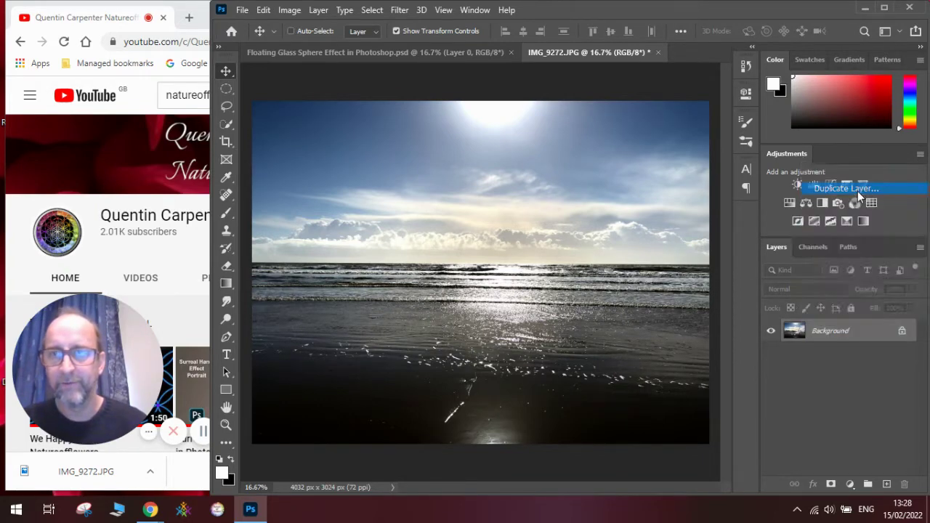
click(576, 131)
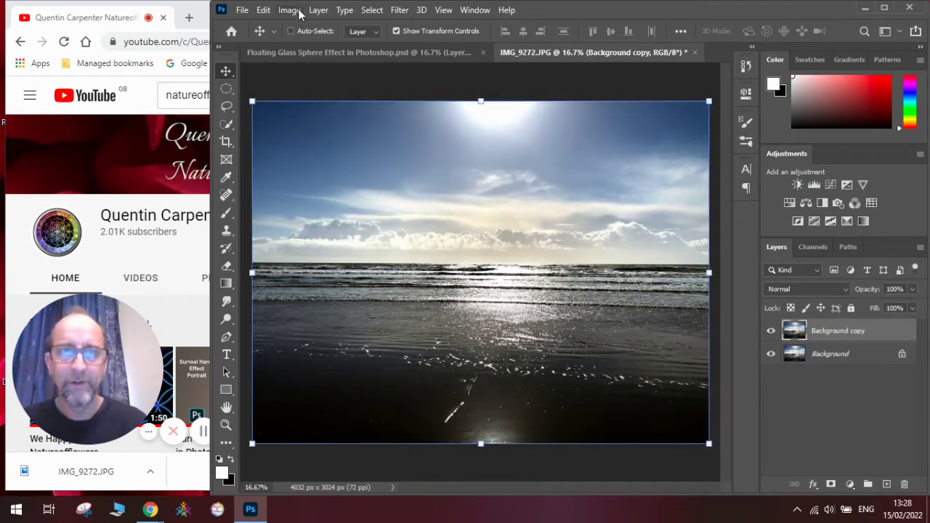
Apply Spherize at 100% amount in Normal mode to the Background copy
click(399, 10)
mouse_move(451, 193)
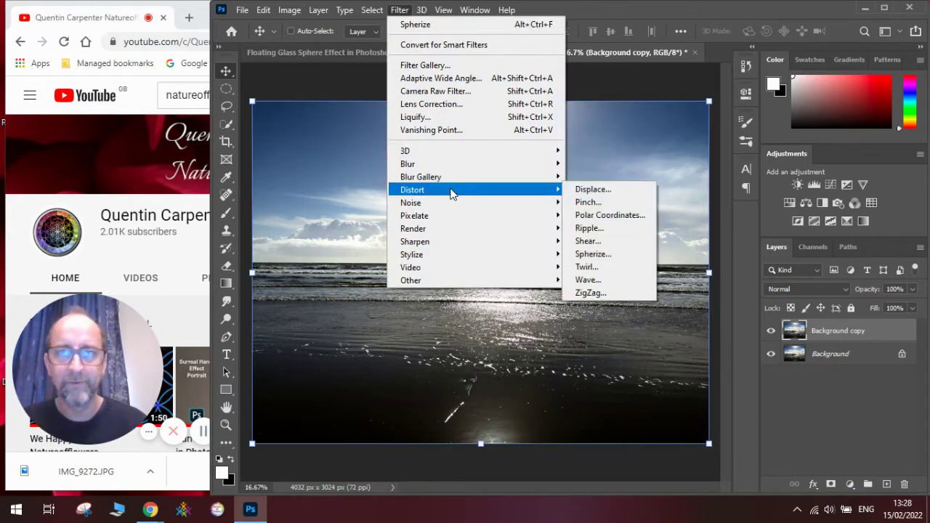
click(614, 259)
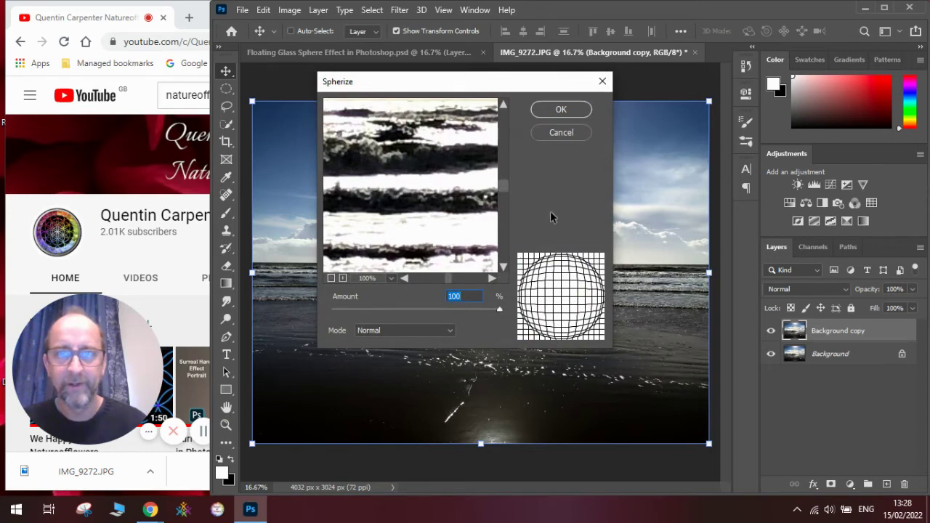
click(558, 110)
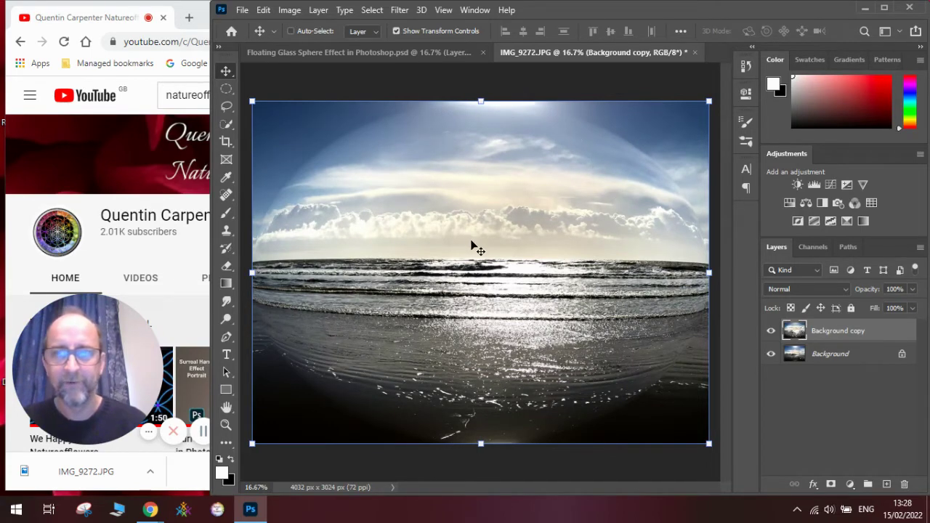
Free-transform the spherized copy to about 47% width and 57% height, centred over the horizon
drag(252, 101, 478, 253)
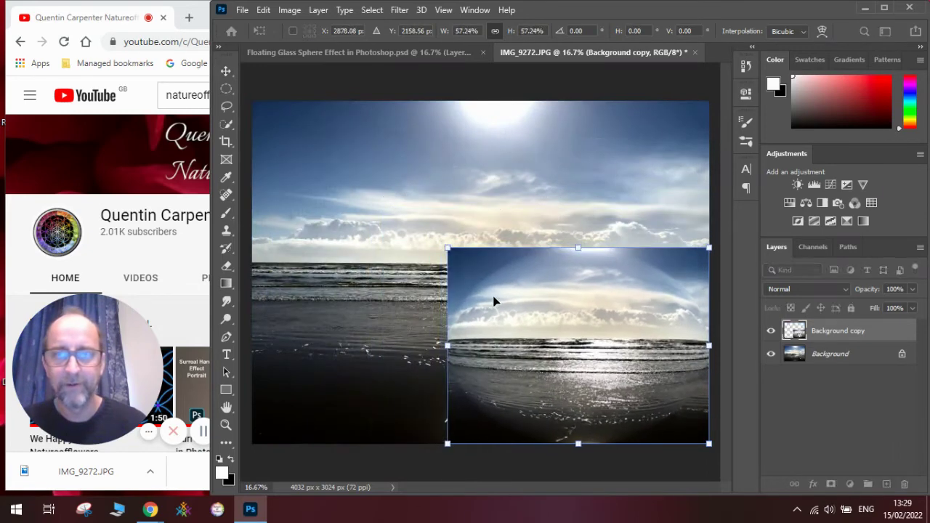
drag(486, 297, 401, 213)
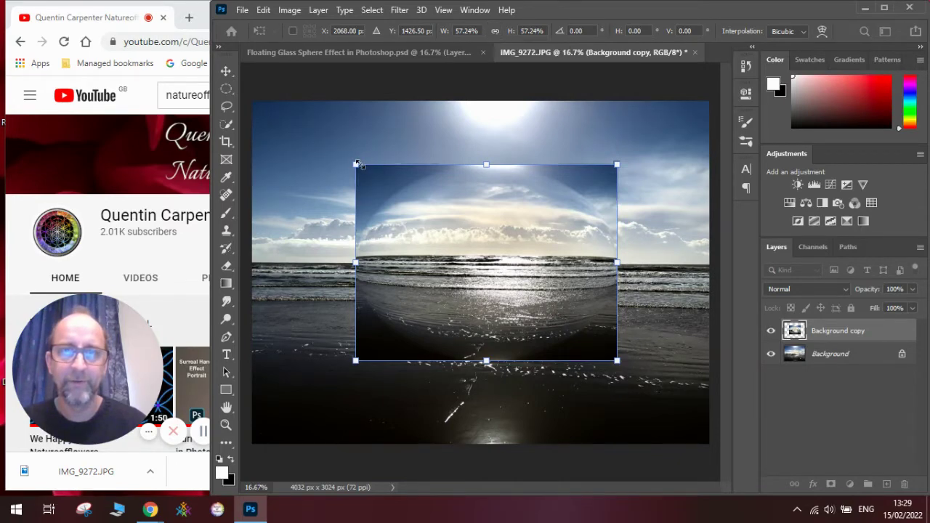
drag(356, 163, 400, 164)
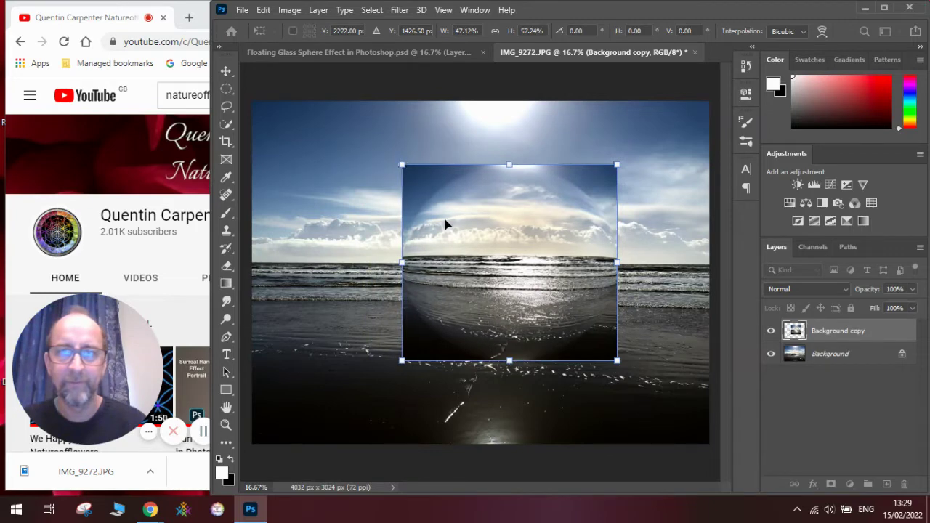
drag(445, 219, 409, 208)
key(Return)
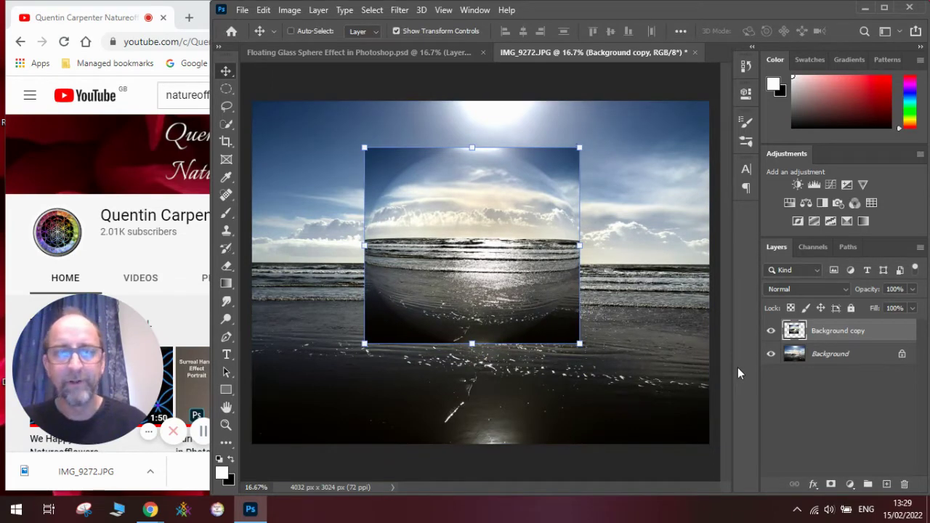
Draw an elliptical selection of about 1872 × 1812 px around the spherized square
click(227, 88)
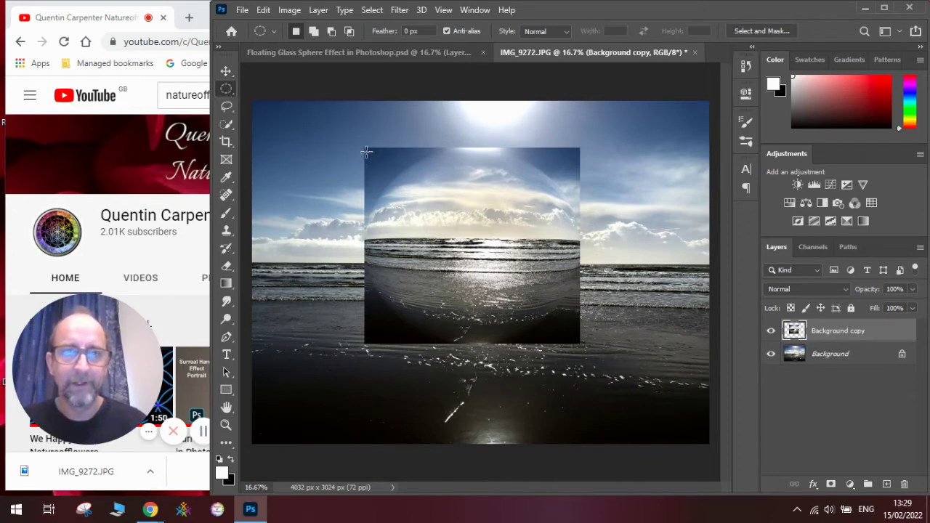
drag(364, 148, 579, 354)
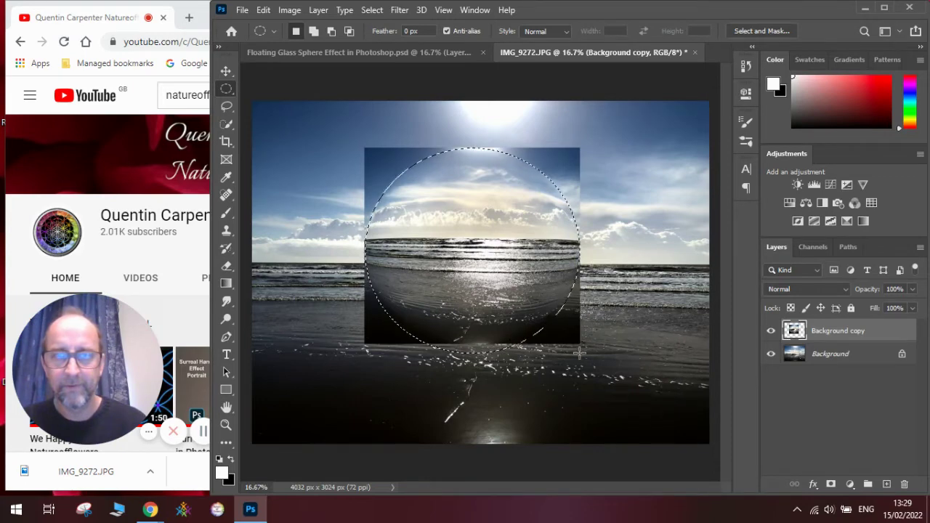
Mask the Background copy to the circular selection and target its image, not the mask
click(831, 485)
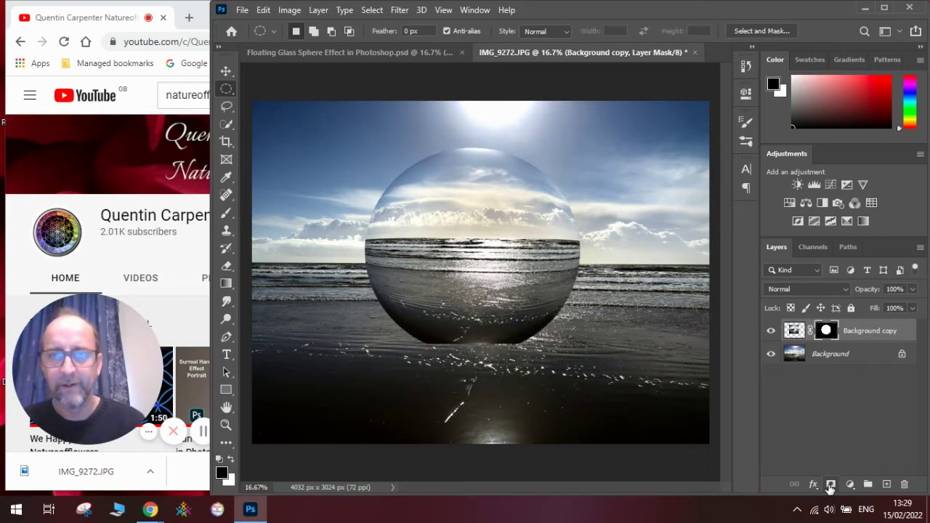
click(795, 332)
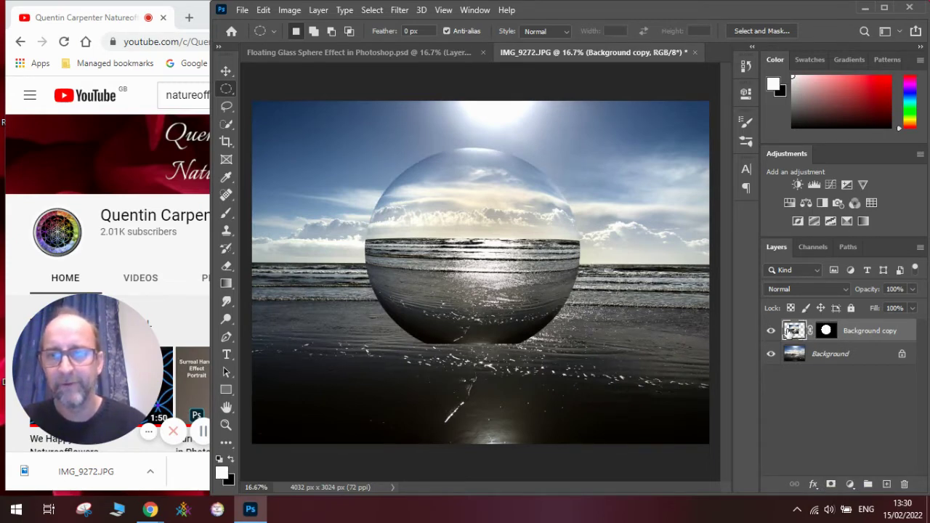
click(227, 71)
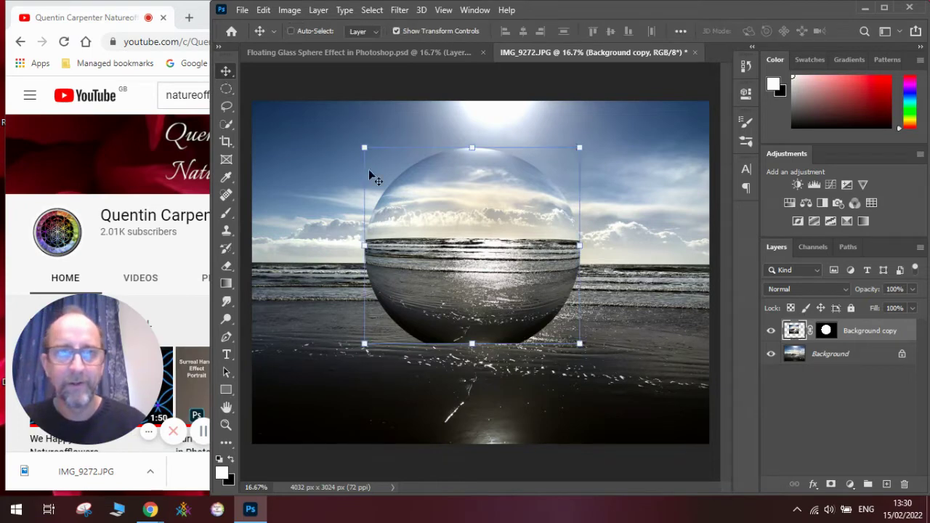
Resize the masked sphere to about 99% × 105% with small handle adjustments and commit
mouse_move(580, 346)
mouse_down()
mouse_move(589, 364)
mouse_move(580, 351)
mouse_up()
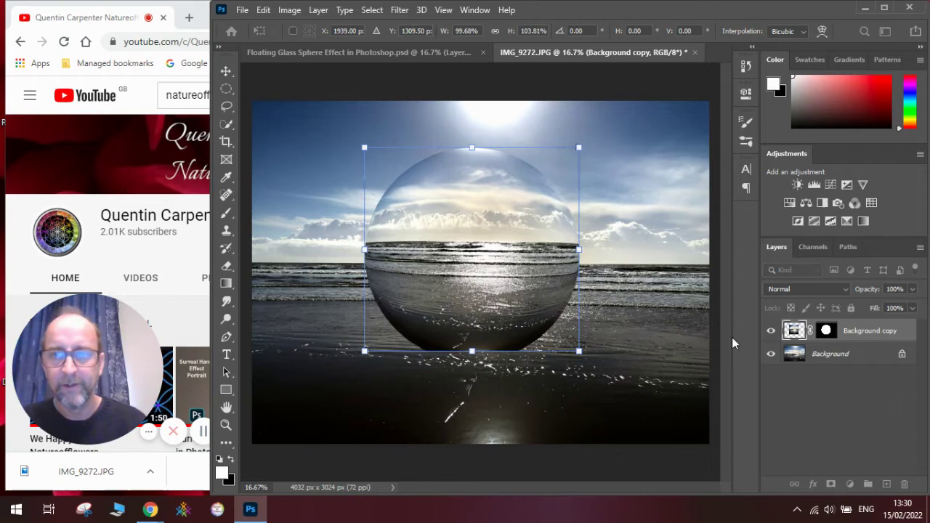
key(ctrl+z)
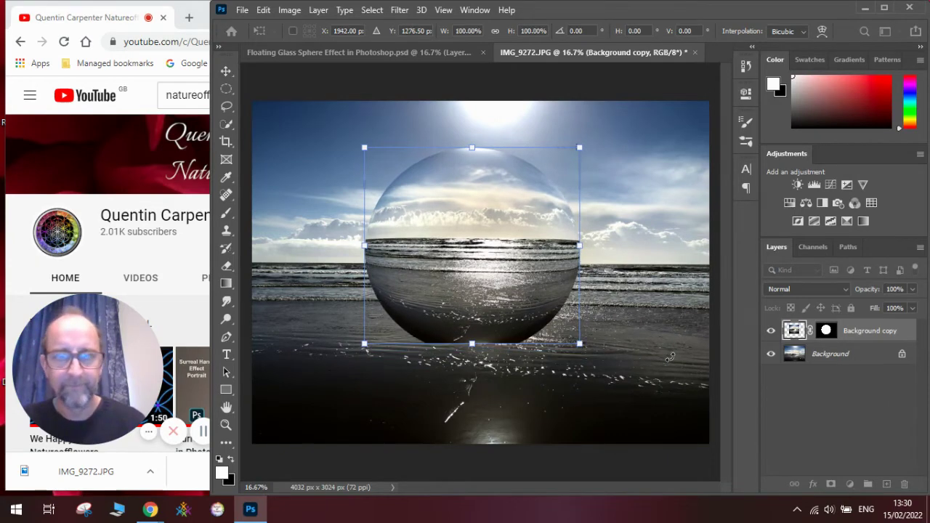
click(811, 331)
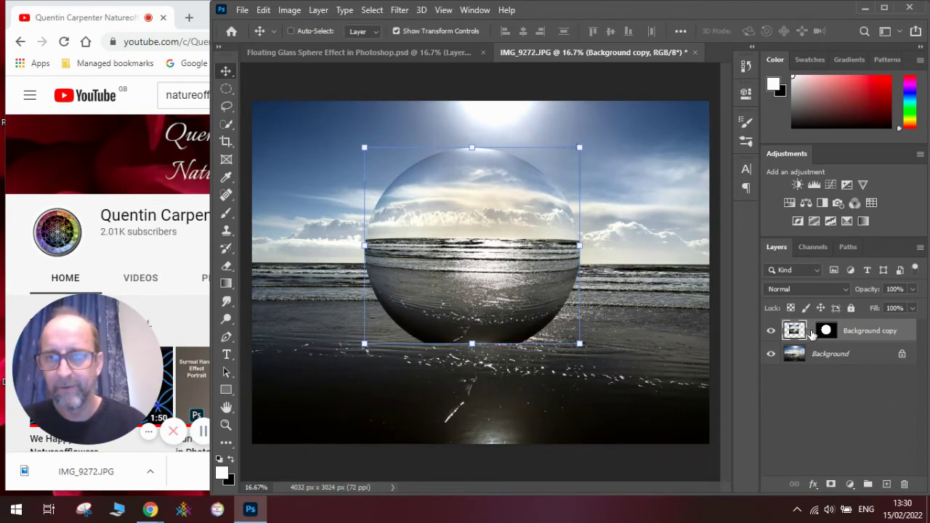
mouse_move(579, 342)
mouse_down()
mouse_move(580, 392)
mouse_move(579, 338)
mouse_up()
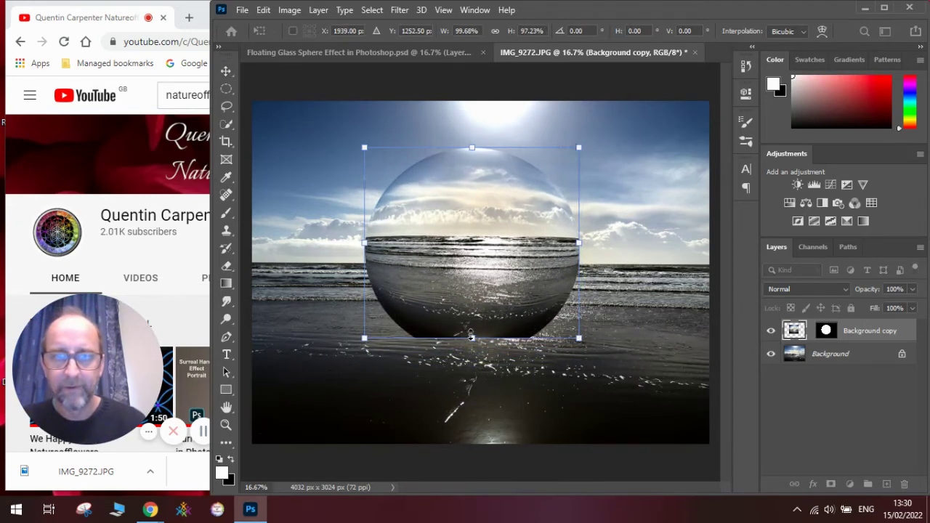
drag(472, 338, 474, 354)
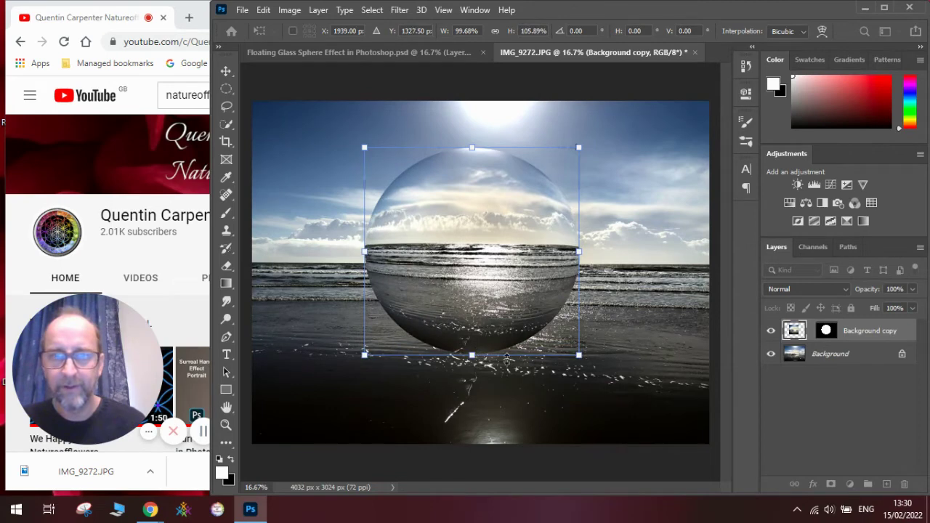
drag(472, 147, 474, 150)
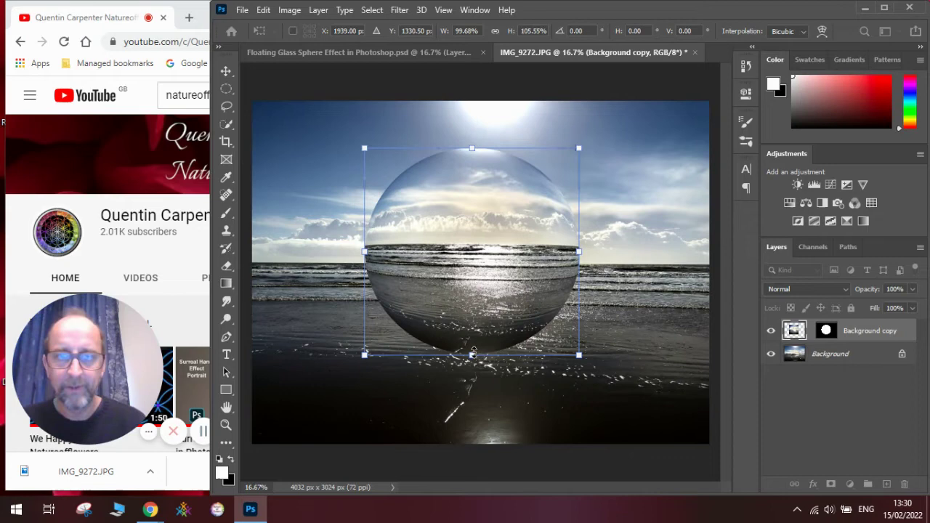
drag(472, 354, 472, 356)
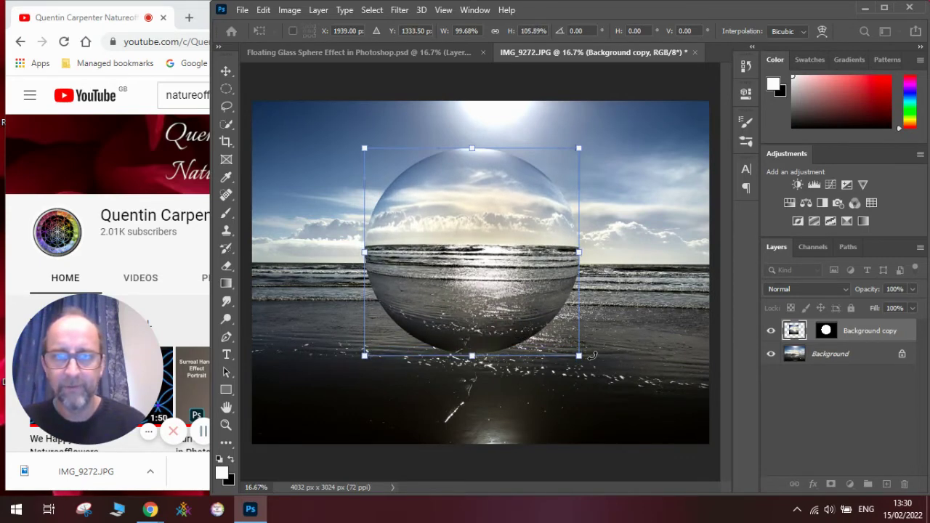
drag(578, 359, 577, 358)
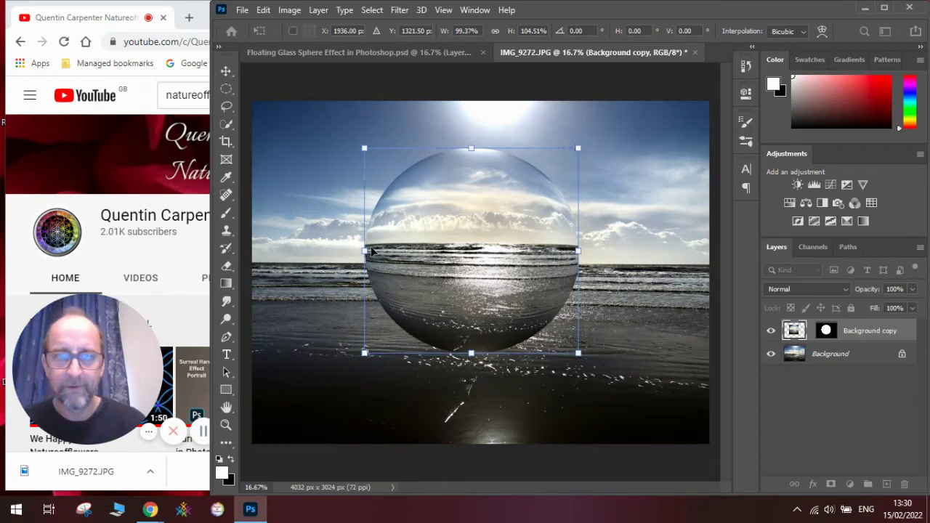
key(Return)
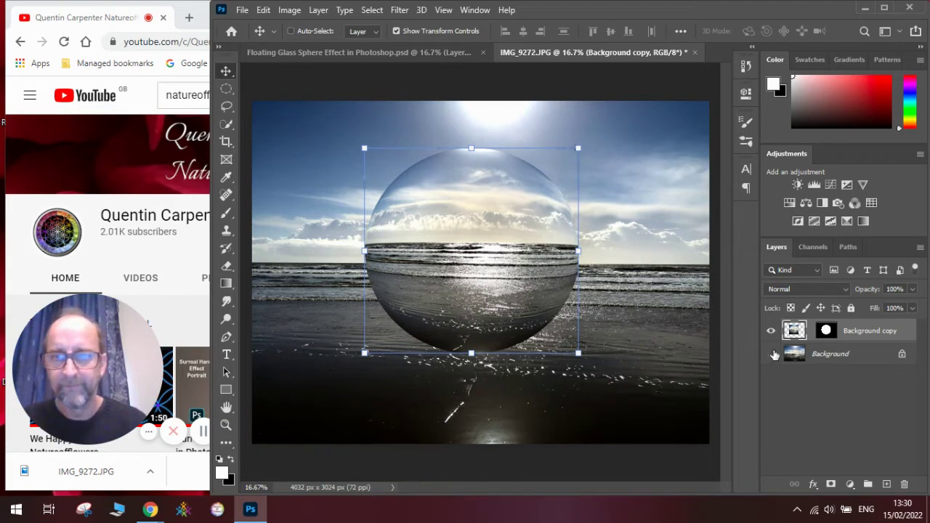
Toggle the beach photo and sphere layers' visibility to compare the result
click(771, 354)
click(771, 354)
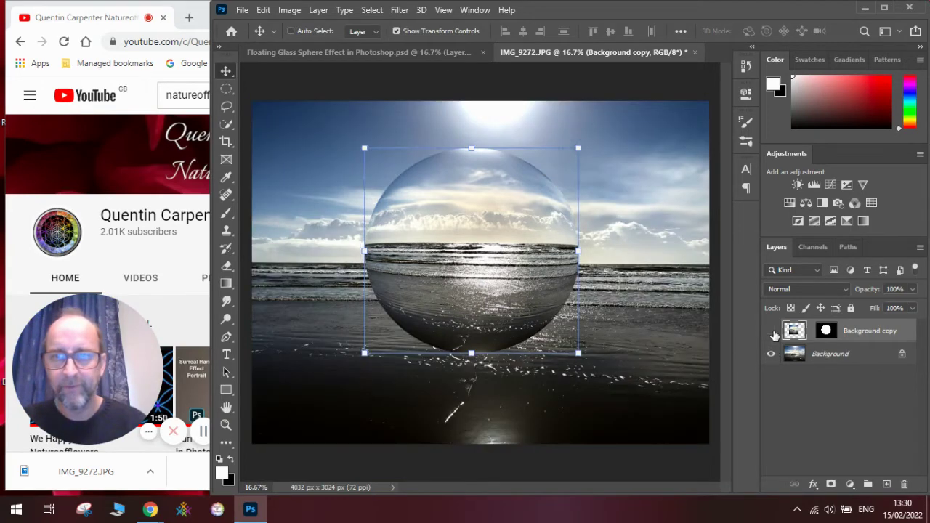
click(771, 330)
On a new layer above the sphere, paint a black brush stroke along its left and lower edge
click(772, 332)
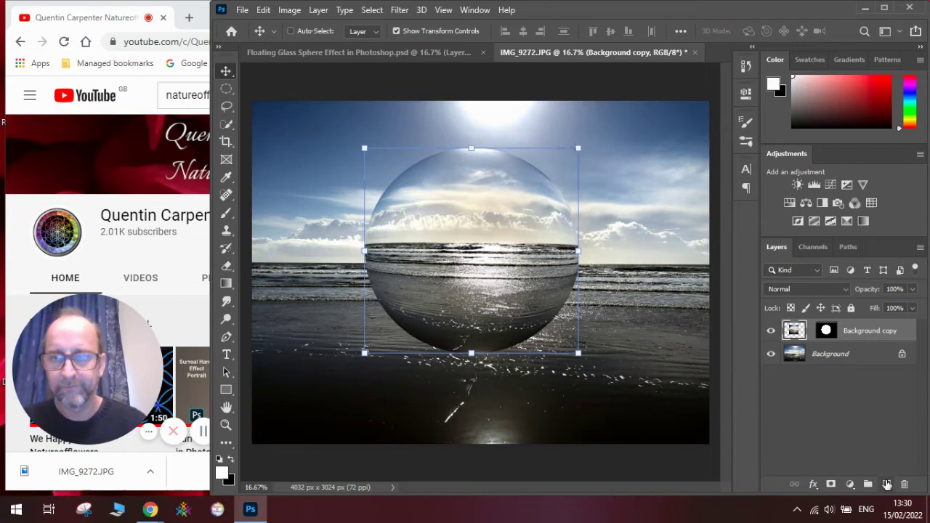
click(874, 364)
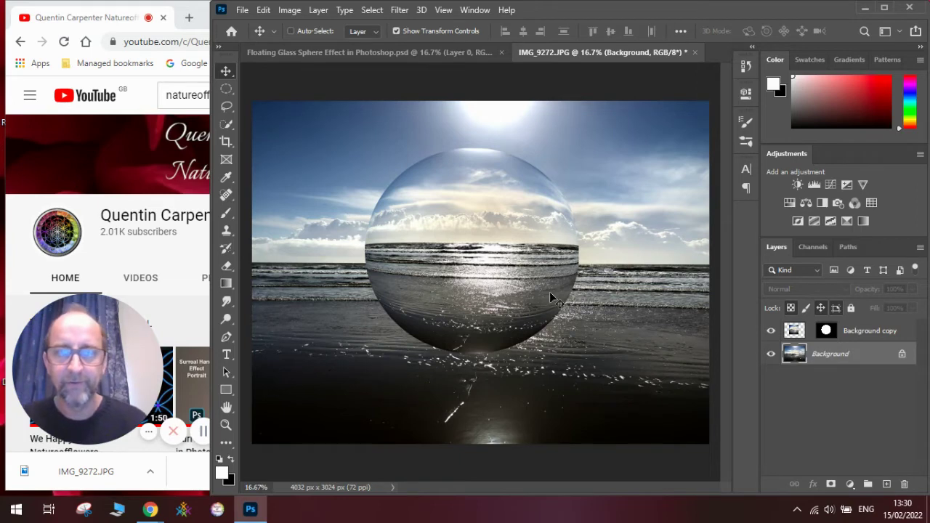
click(862, 332)
click(886, 484)
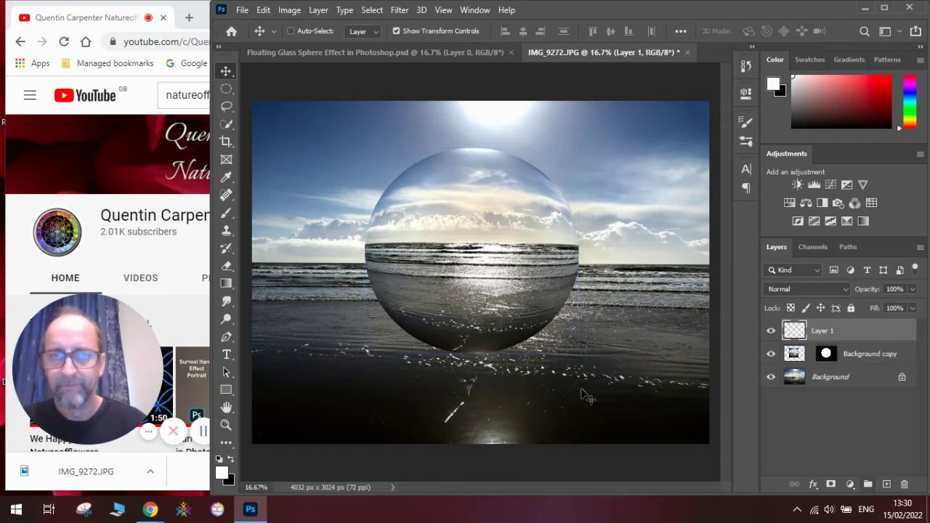
click(227, 213)
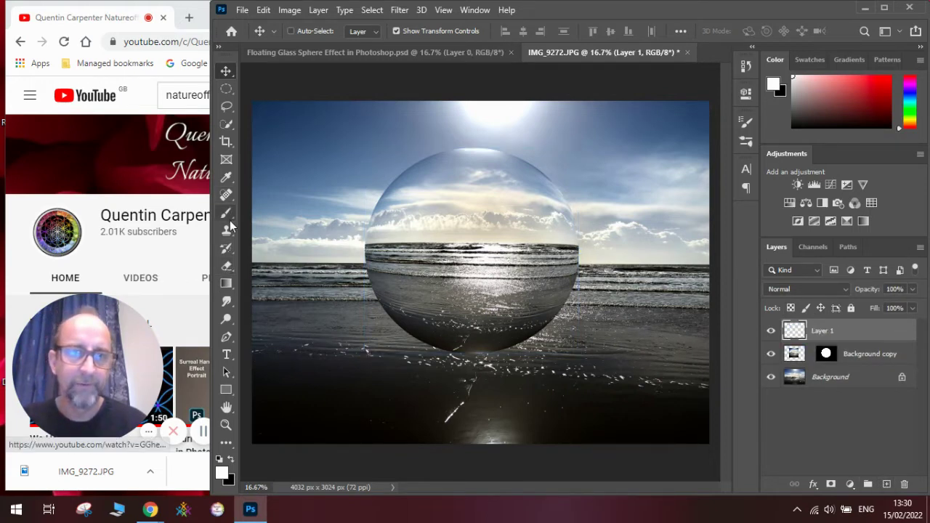
click(230, 455)
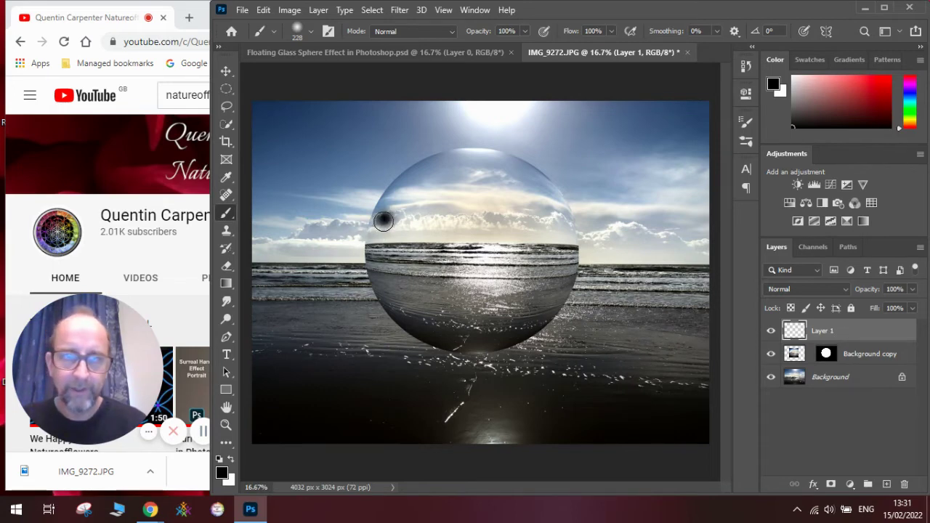
mouse_move(383, 221)
mouse_down()
mouse_move(379, 263)
mouse_move(403, 309)
mouse_move(477, 347)
mouse_move(520, 336)
mouse_move(509, 336)
mouse_move(562, 291)
mouse_move(512, 322)
mouse_move(471, 330)
mouse_move(437, 323)
mouse_move(392, 291)
mouse_move(380, 252)
mouse_up()
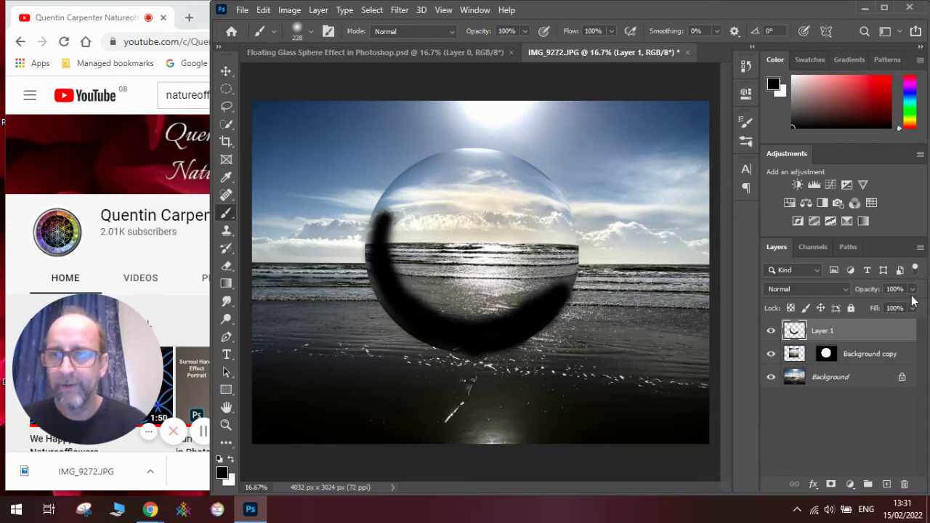
Set the shadow layer's opacity to 40%
click(912, 290)
drag(914, 306, 892, 310)
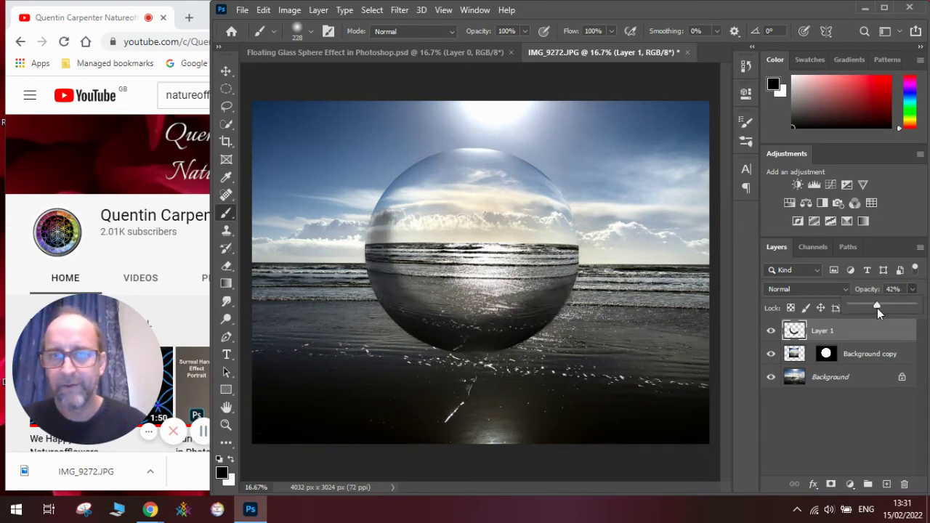
drag(877, 308, 871, 308)
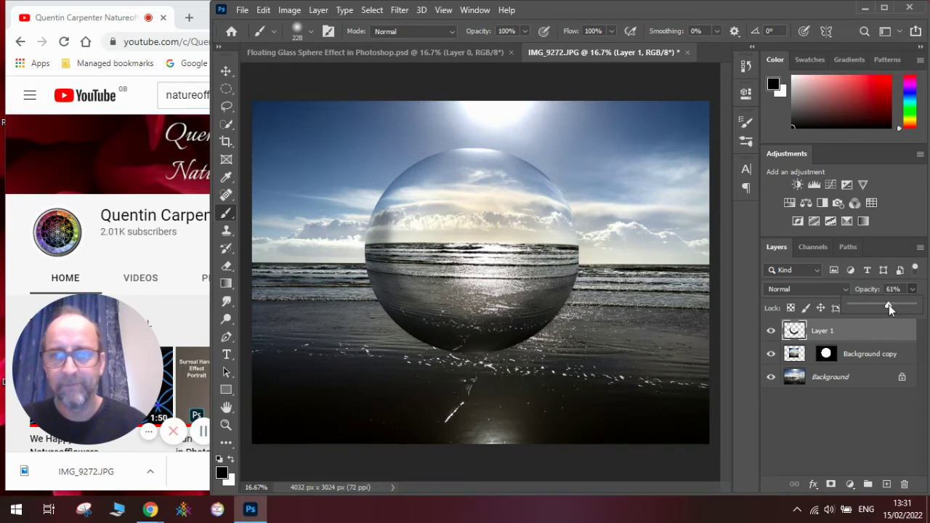
drag(874, 308, 875, 309)
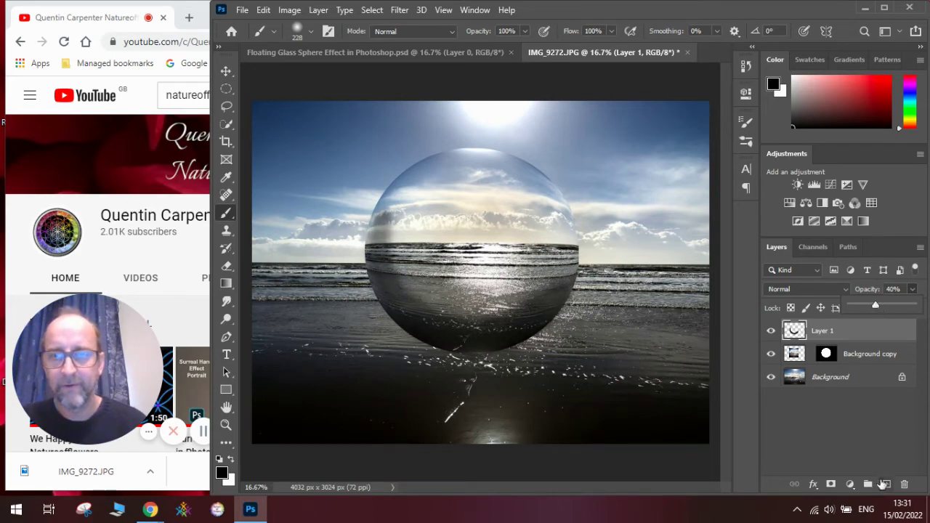
Paint a white highlight along the sphere's upper rim on a new Layer 2
click(886, 484)
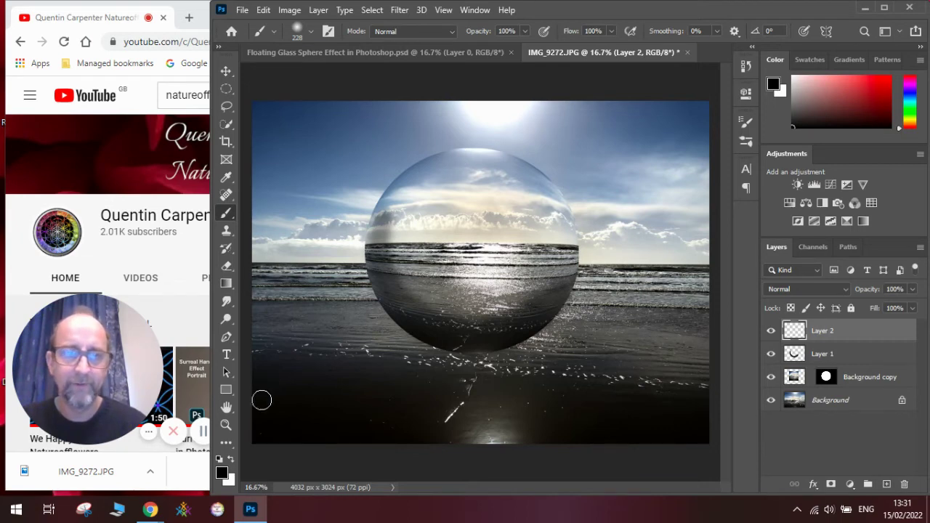
click(230, 460)
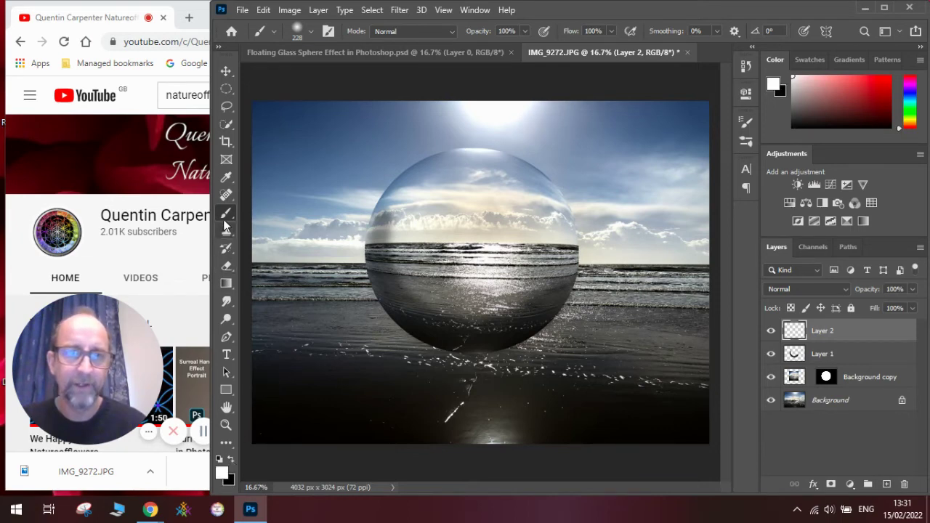
mouse_move(466, 161)
mouse_down()
mouse_move(536, 183)
mouse_move(556, 221)
mouse_move(541, 200)
mouse_move(489, 175)
mouse_move(515, 175)
mouse_move(537, 199)
mouse_move(502, 175)
mouse_move(446, 166)
mouse_move(495, 175)
mouse_up()
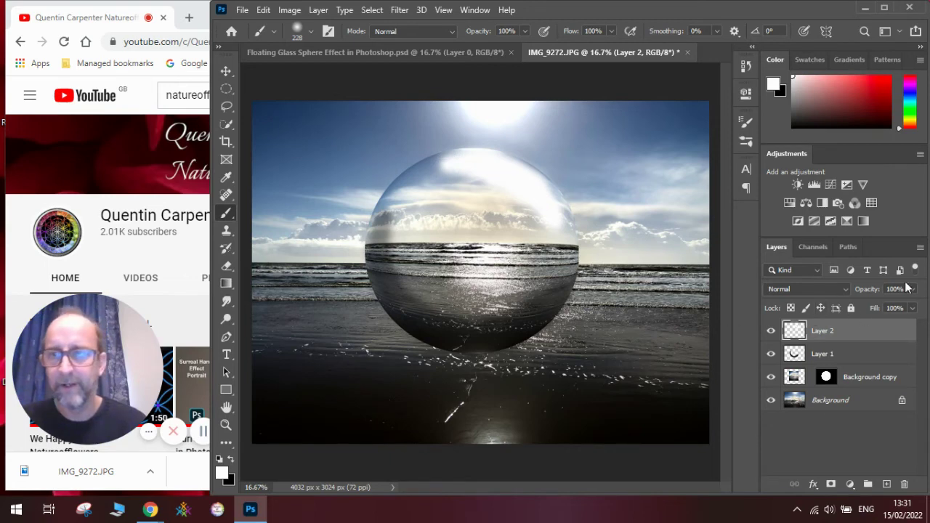
Set the highlight layer's opacity to 41%
click(914, 291)
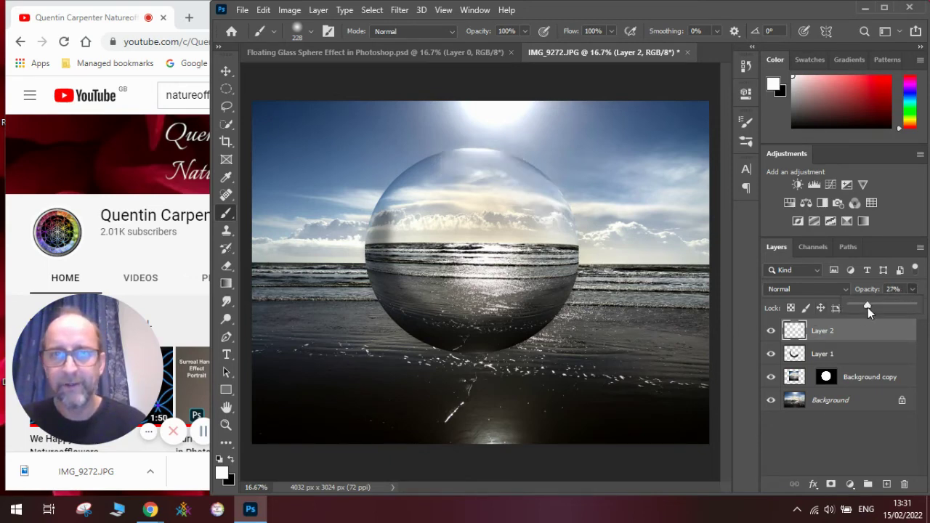
drag(886, 307, 870, 306)
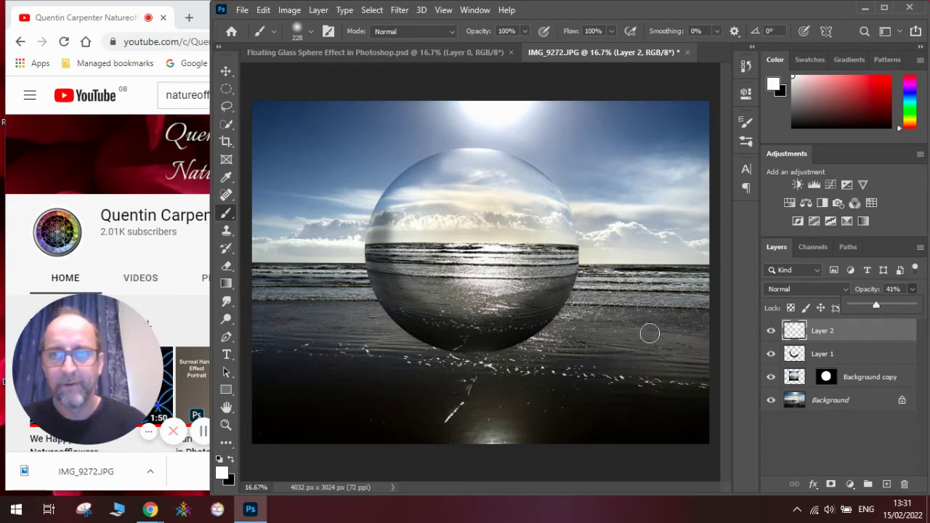
click(499, 174)
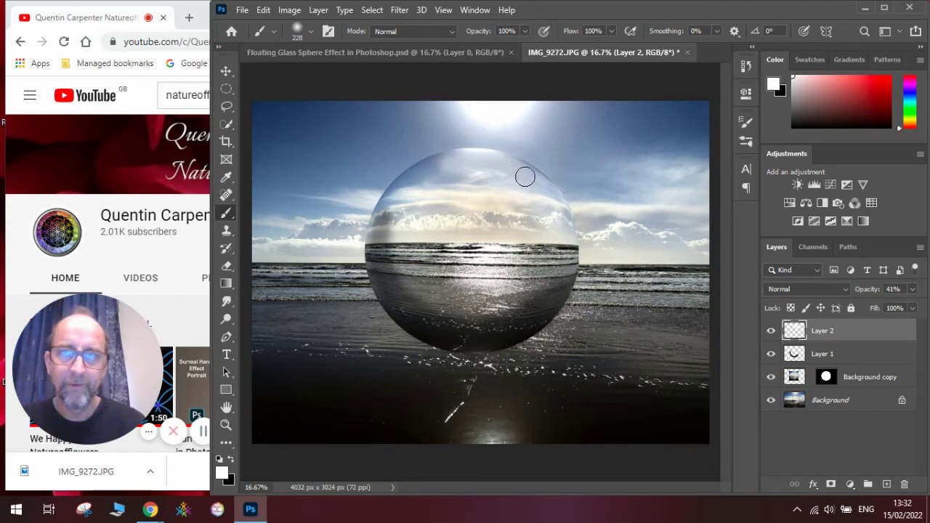
Erase part of Layer 1's dark stroke across the lower half of the sphere
click(836, 361)
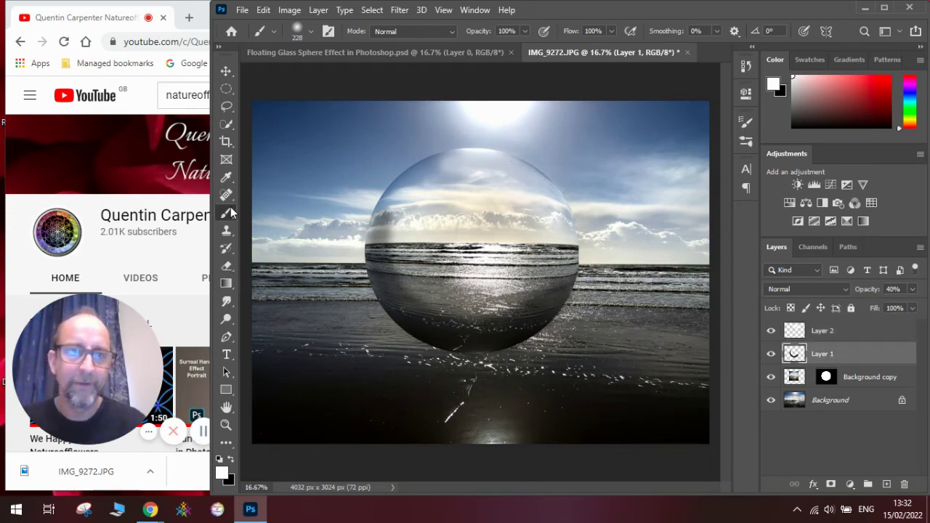
click(229, 270)
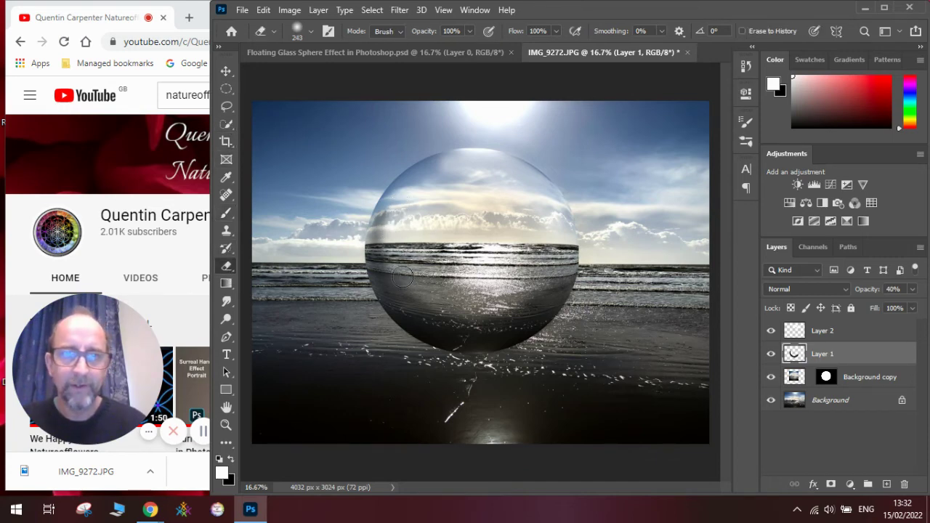
mouse_move(451, 312)
mouse_down()
mouse_move(534, 297)
mouse_move(494, 298)
mouse_up()
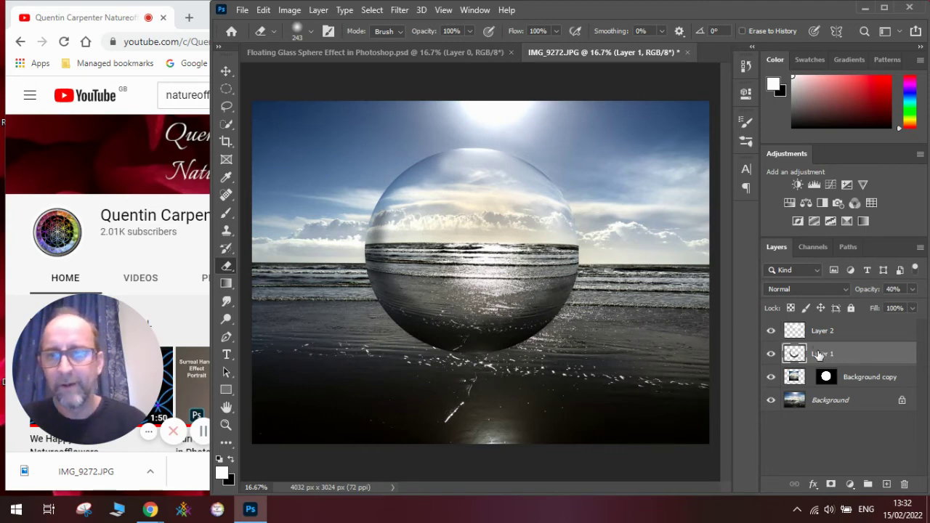
Set the Background copy sphere layer's opacity to 95%
click(865, 377)
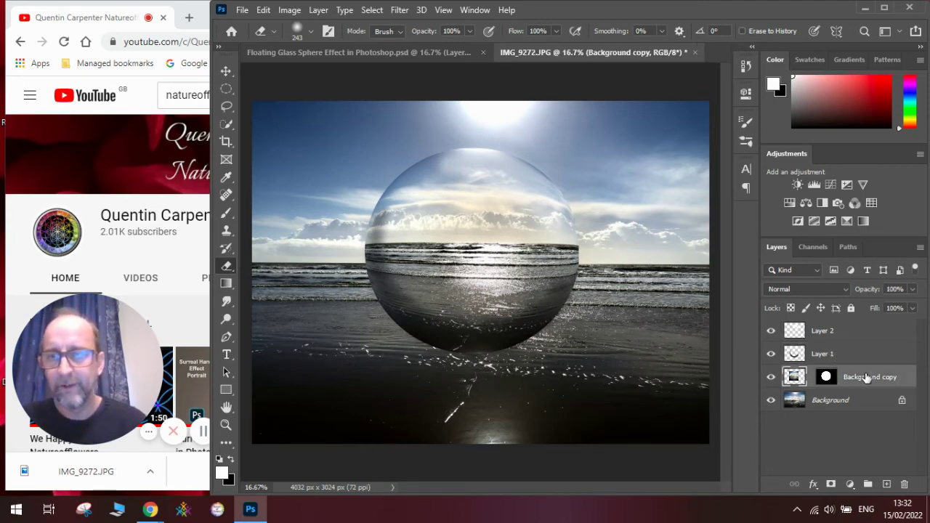
click(913, 289)
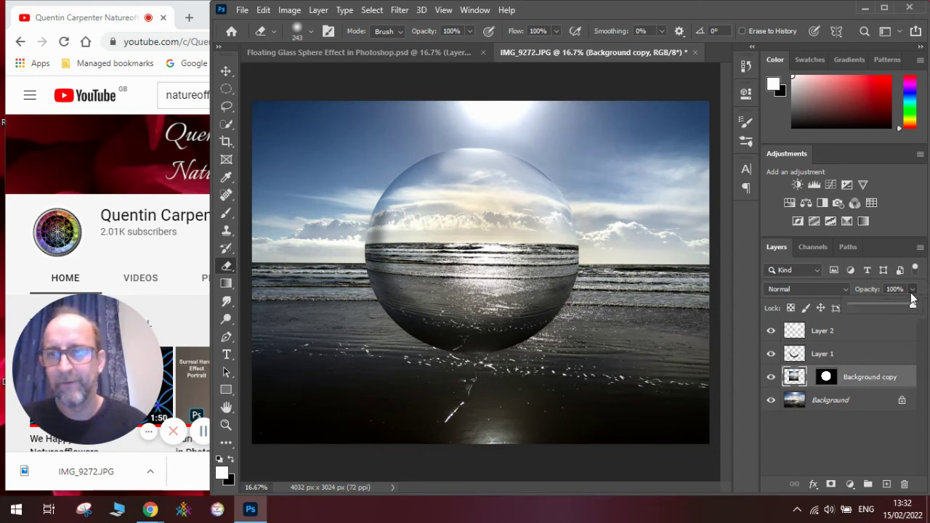
mouse_move(911, 306)
mouse_down()
mouse_move(887, 308)
mouse_move(907, 308)
mouse_up()
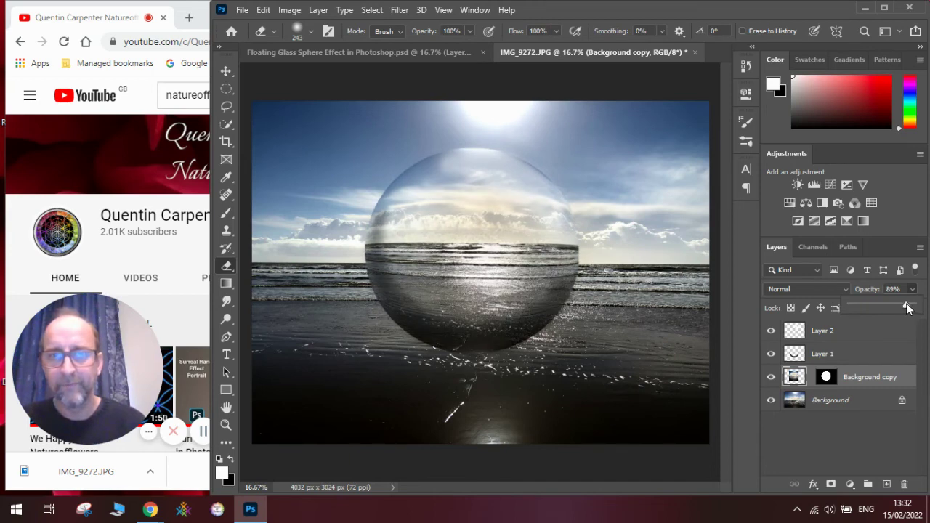
drag(907, 309, 910, 308)
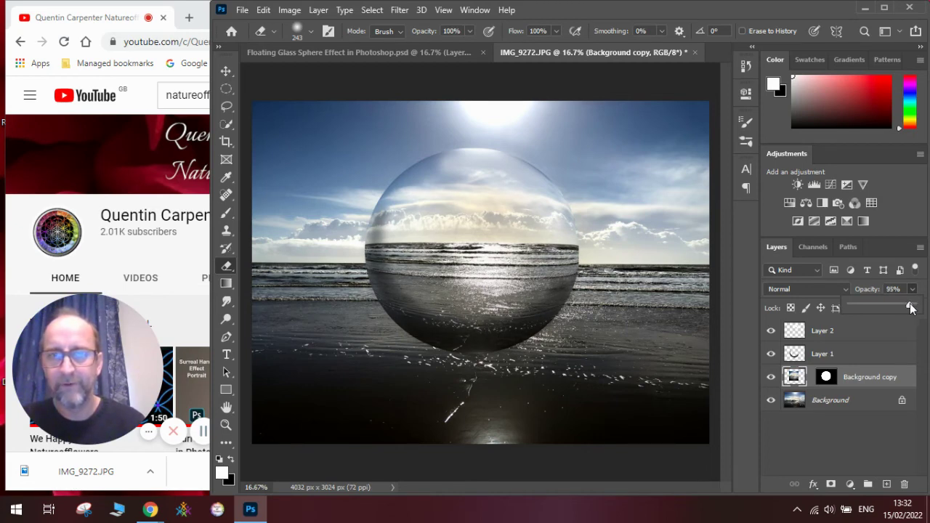